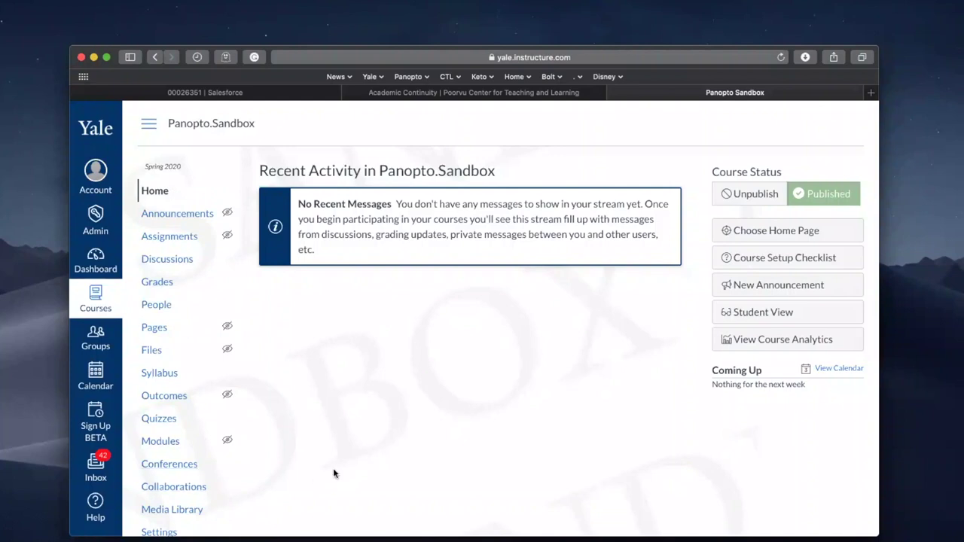
- Open the Panopto Sandbox course's Media Library and show the Create menu options
scroll(333, 468, "down", 1)
left_click(178, 499)
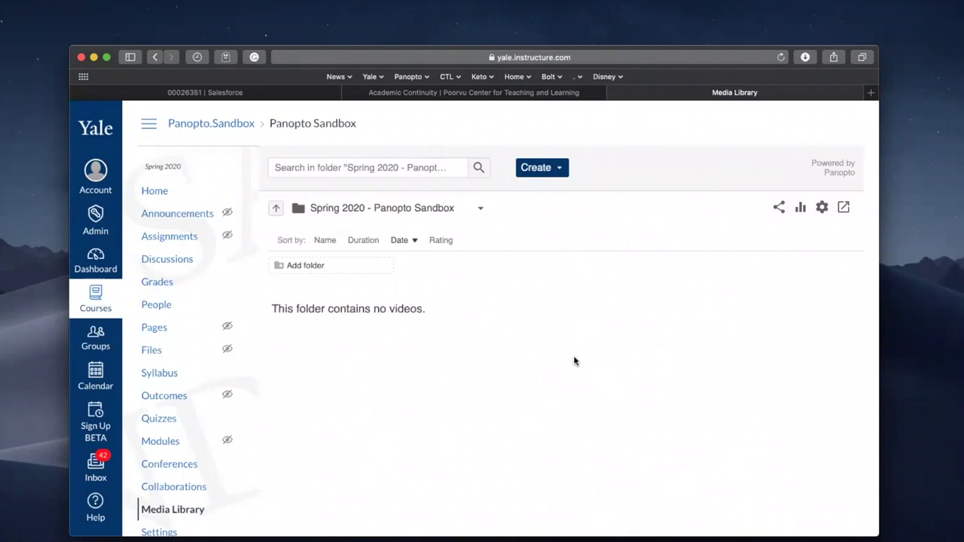
left_click(557, 166)
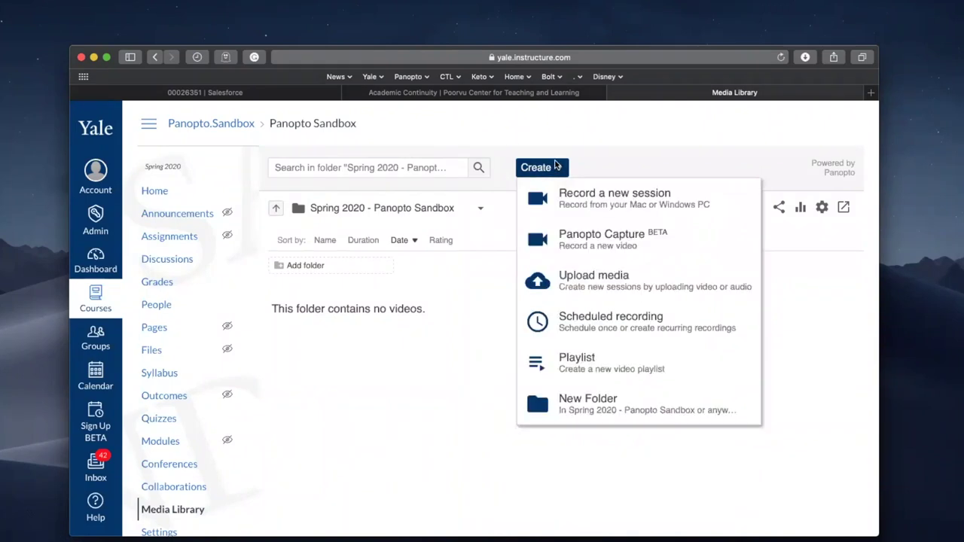
- Start a new recording session and download panoptoformac.pkg, the recorder installer for macOS 10.13 and up
left_click(633, 197)
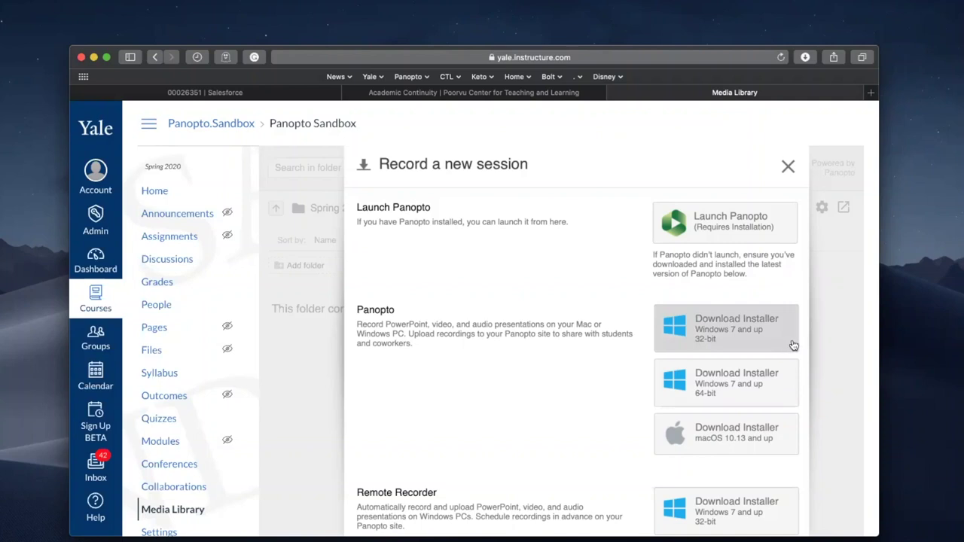
left_click(764, 440)
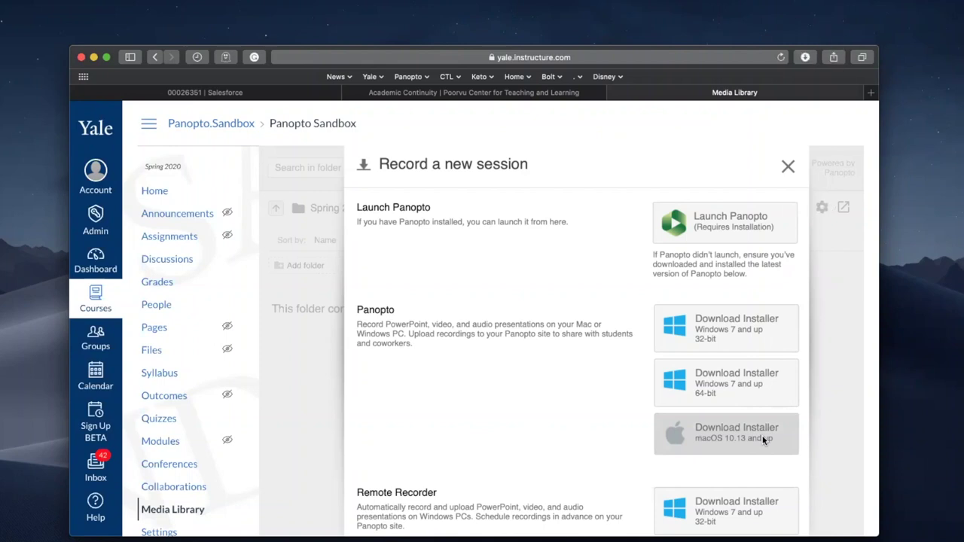
left_click(805, 58)
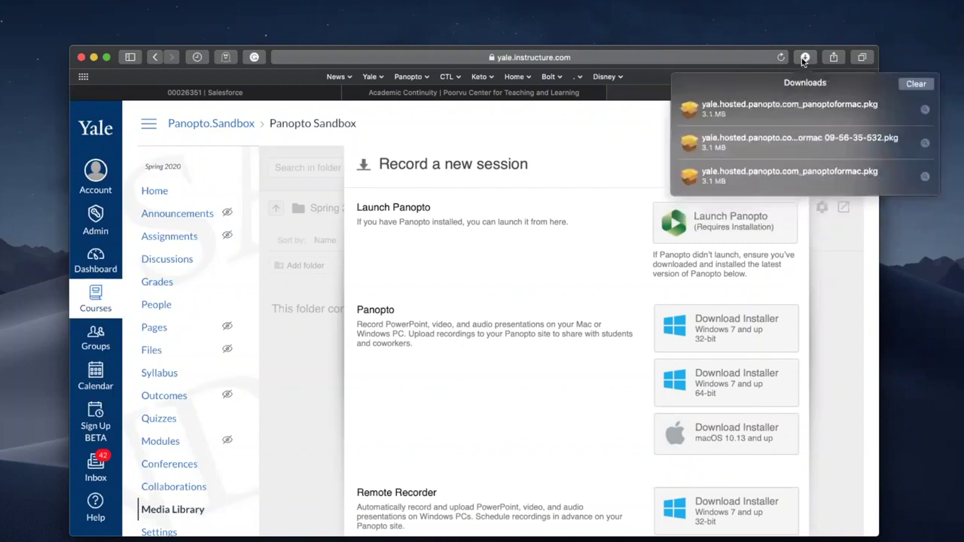
- Install Panopto Recorder from panoptoformac.pkg, authorizing with the account password, then close the installer
left_click(687, 112)
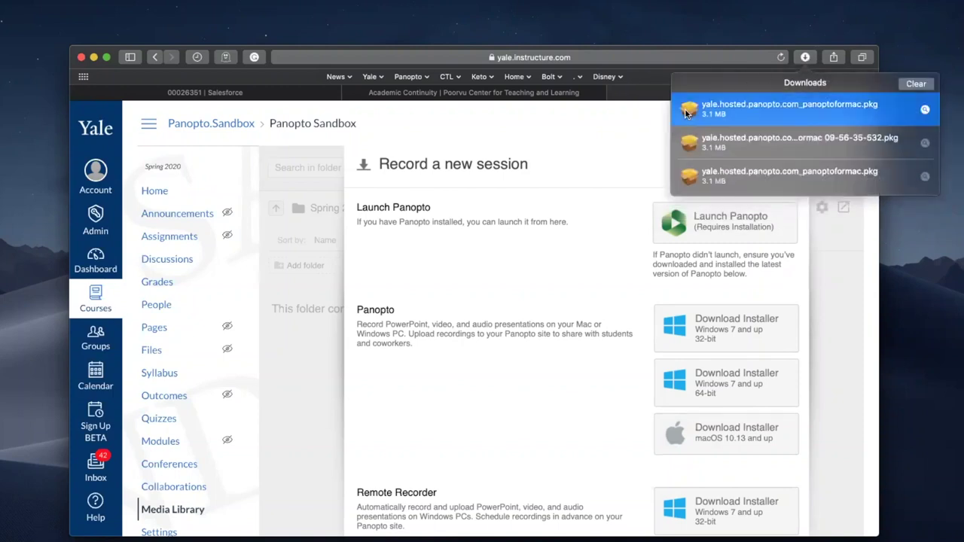
double_click(687, 112)
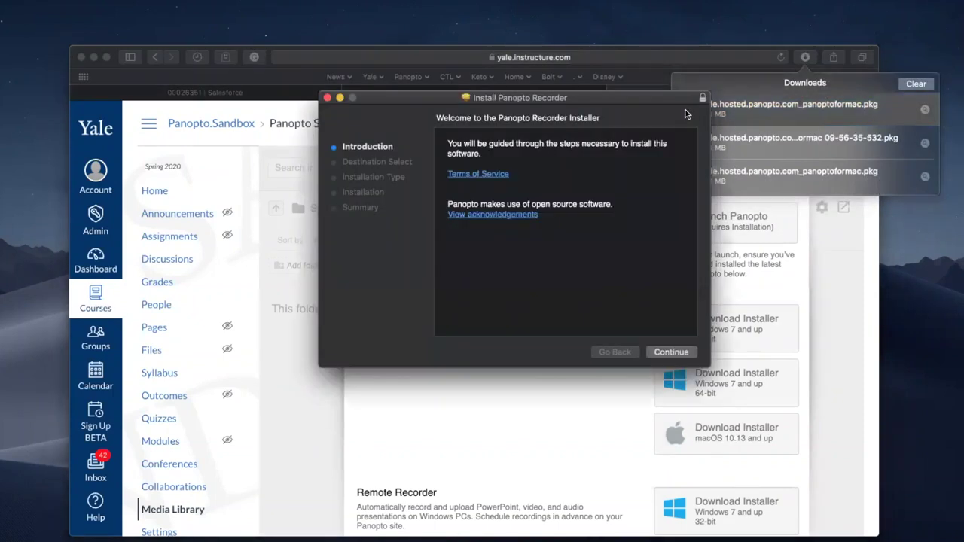
left_click(674, 352)
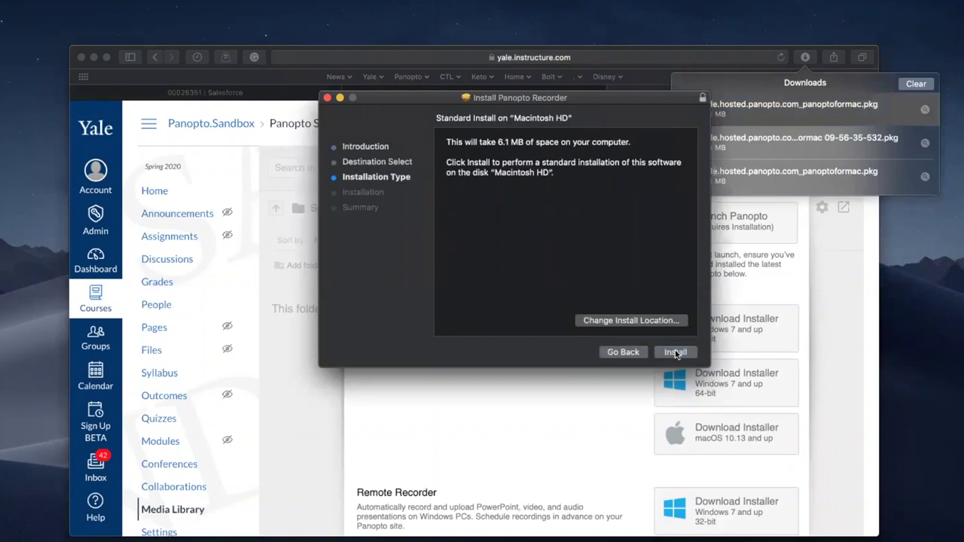
left_click(676, 352)
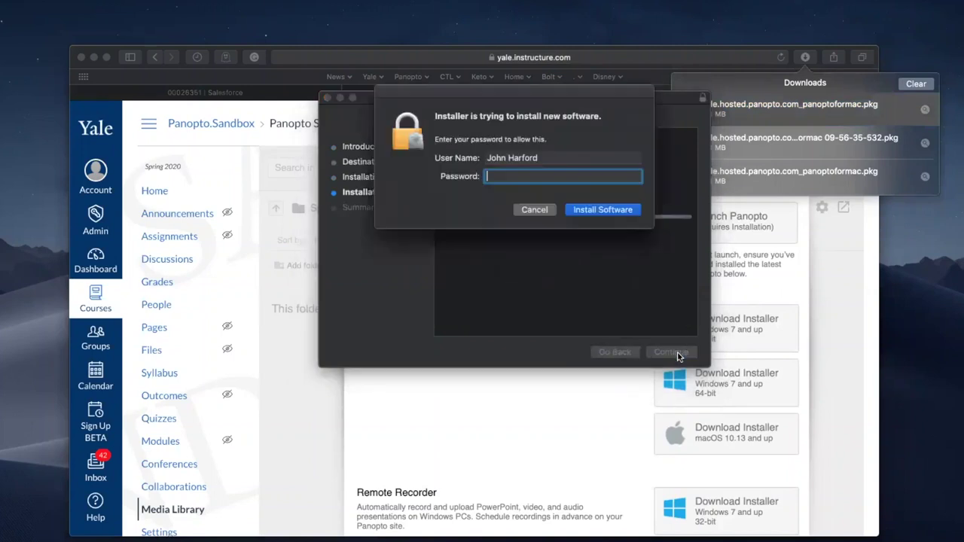
type("••••••••")
key("Return")
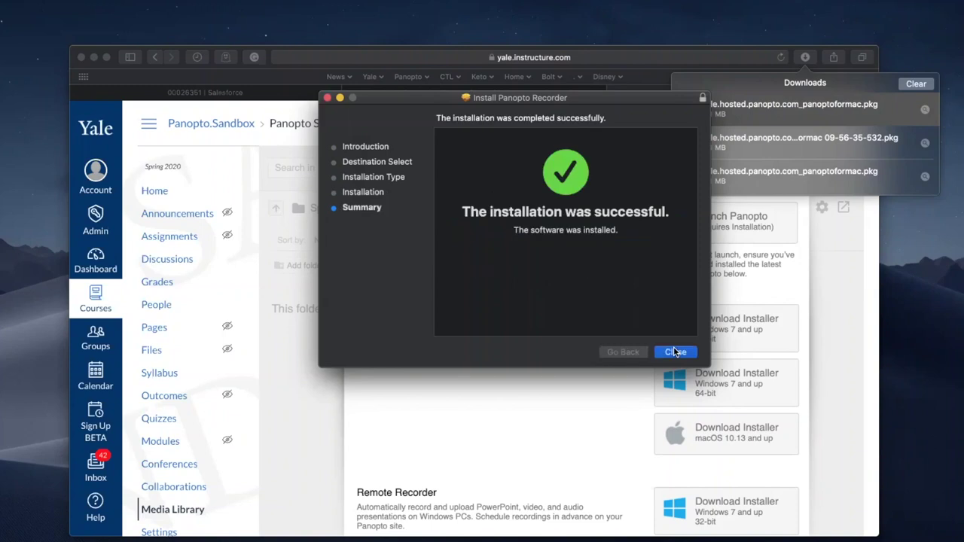
left_click(675, 352)
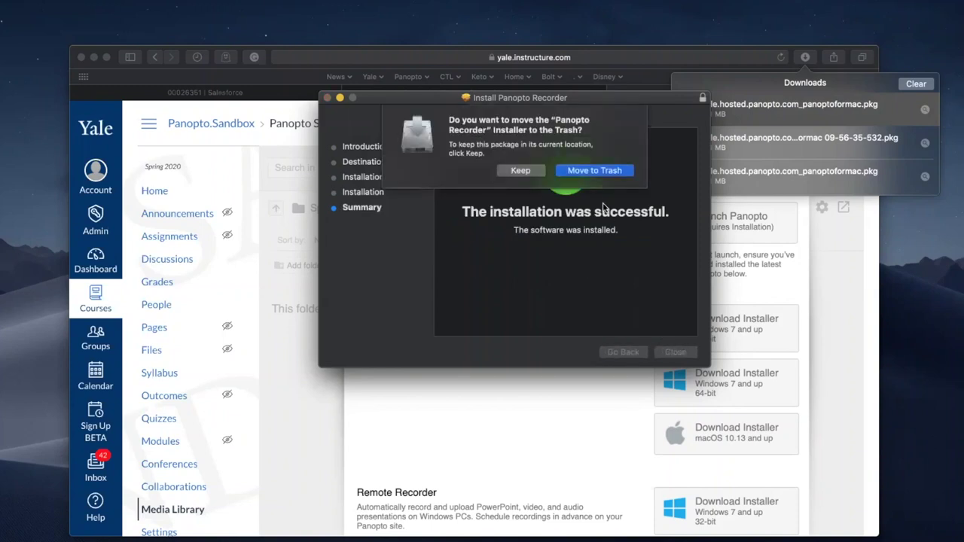
left_click(582, 166)
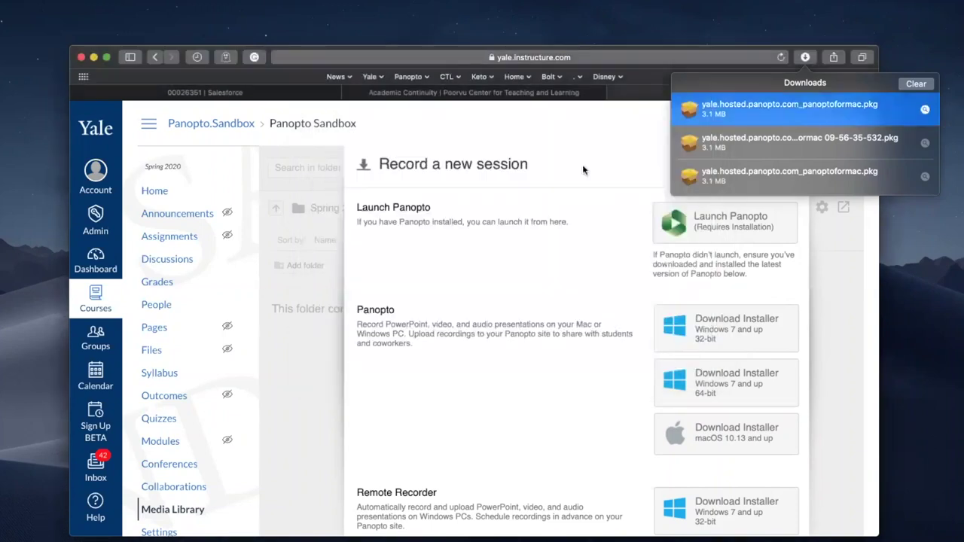
- Launch the installed Panopto recorder from the new-session page, allowing the browser to open it
left_click(583, 170)
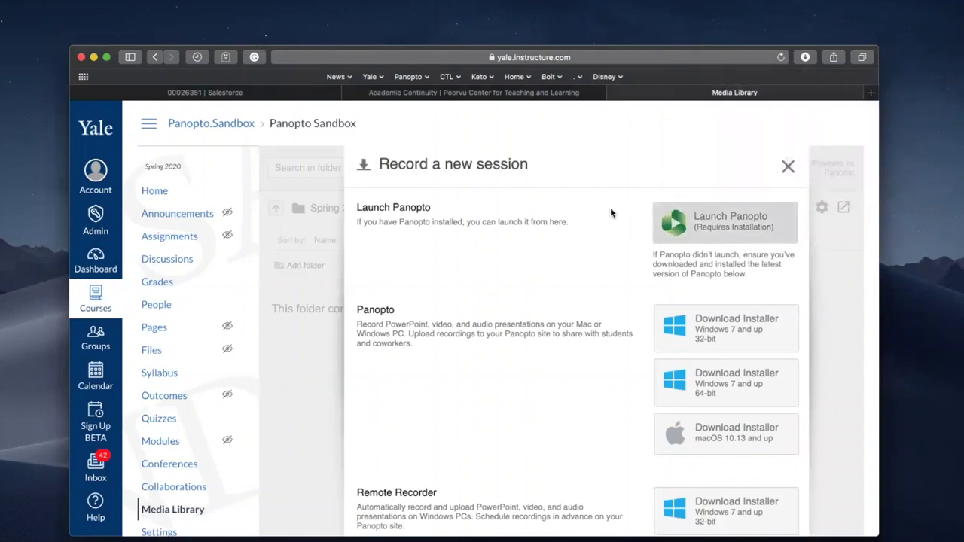
left_click(763, 228)
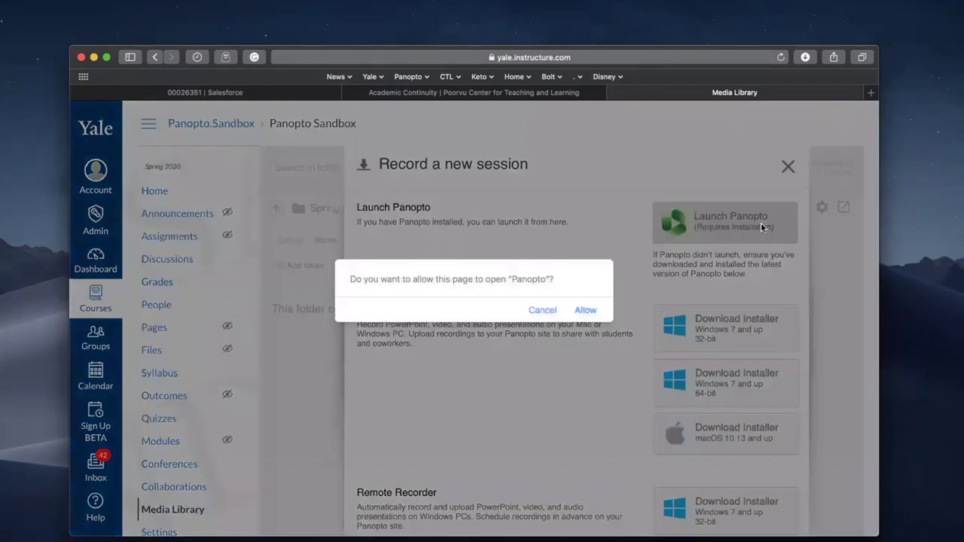
left_click(586, 311)
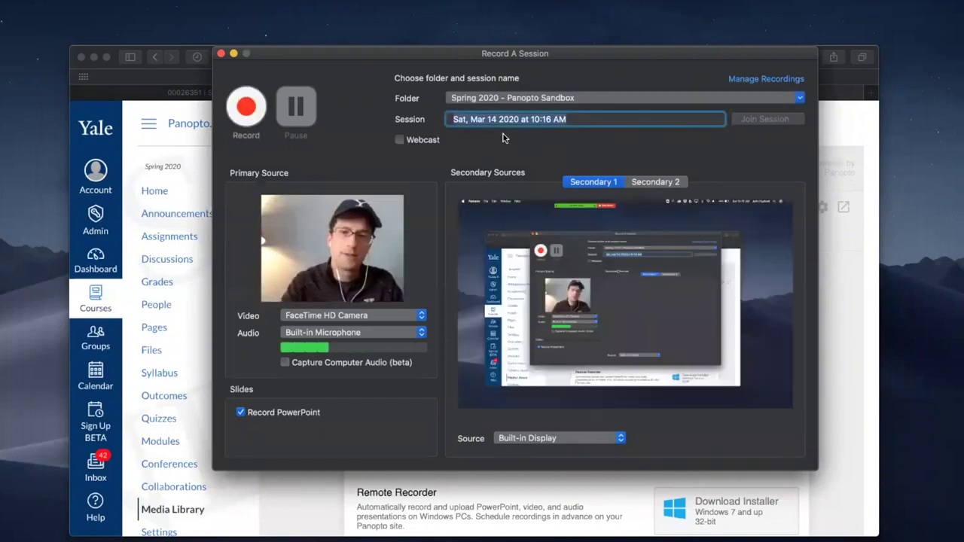
- Move the recorder window to the top-left and keep FaceTime HD Camera as the video source
left_click_drag(577, 51, 347, 4)
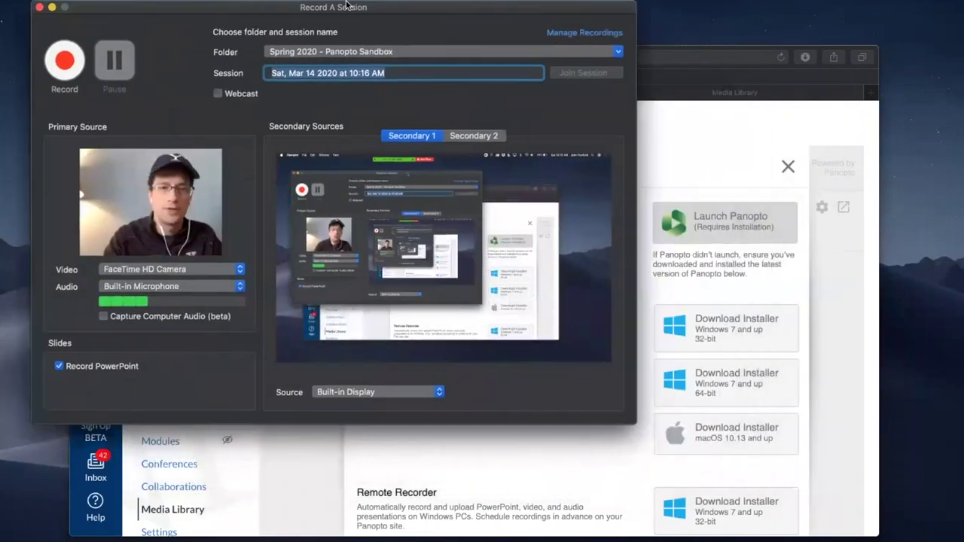
left_click(239, 270)
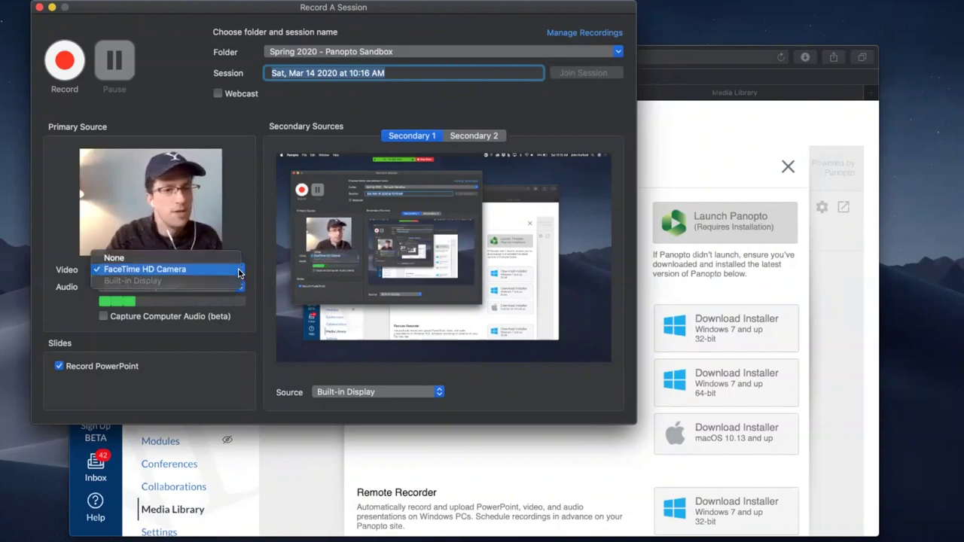
left_click(239, 269)
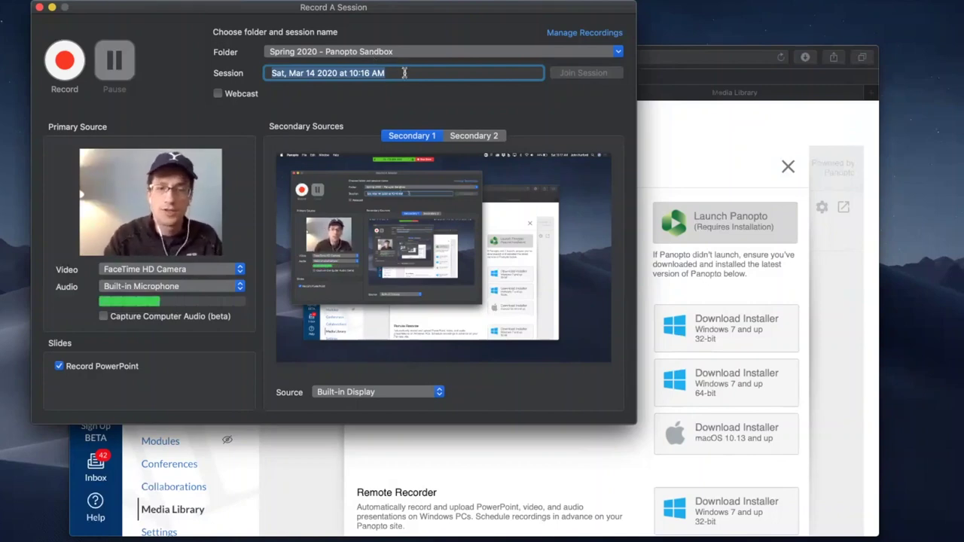
left_click(403, 73)
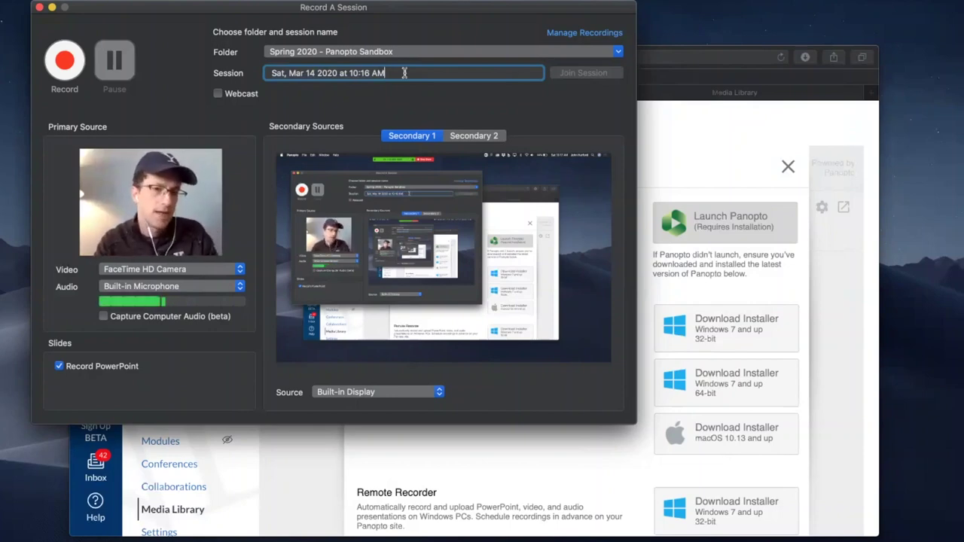
- Replace the default session name with 'Test Recording' and reposition the recorder window at the top
left_click_drag(404, 72, 88, 21)
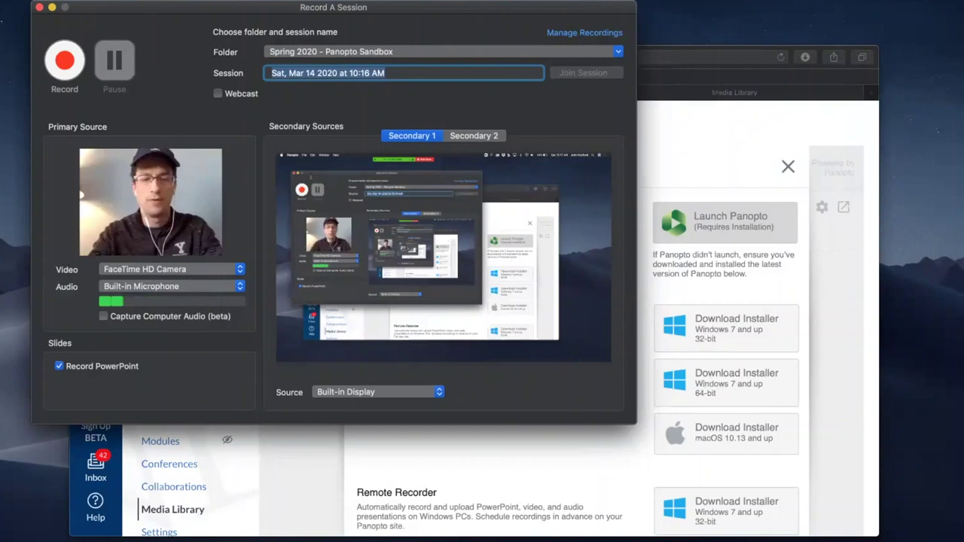
type("Test Re")
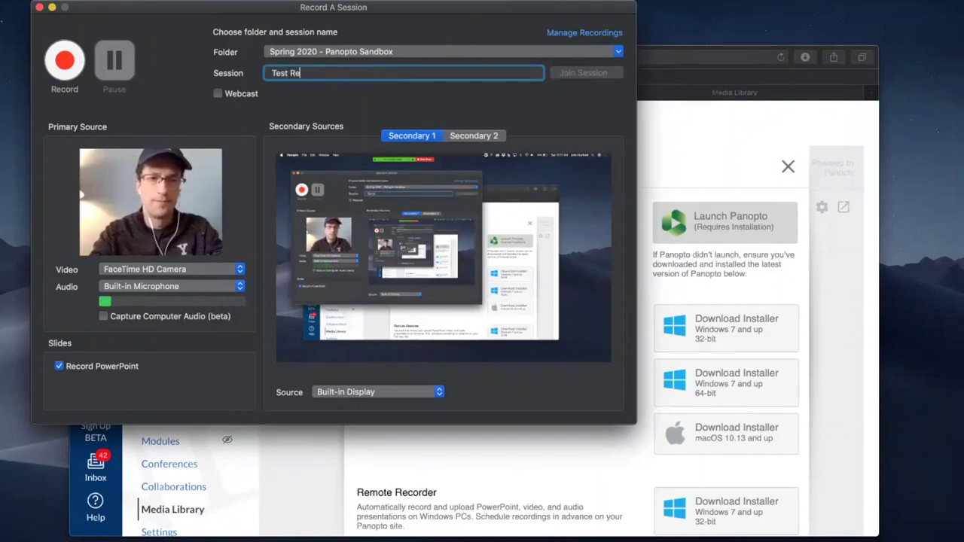
type("cording")
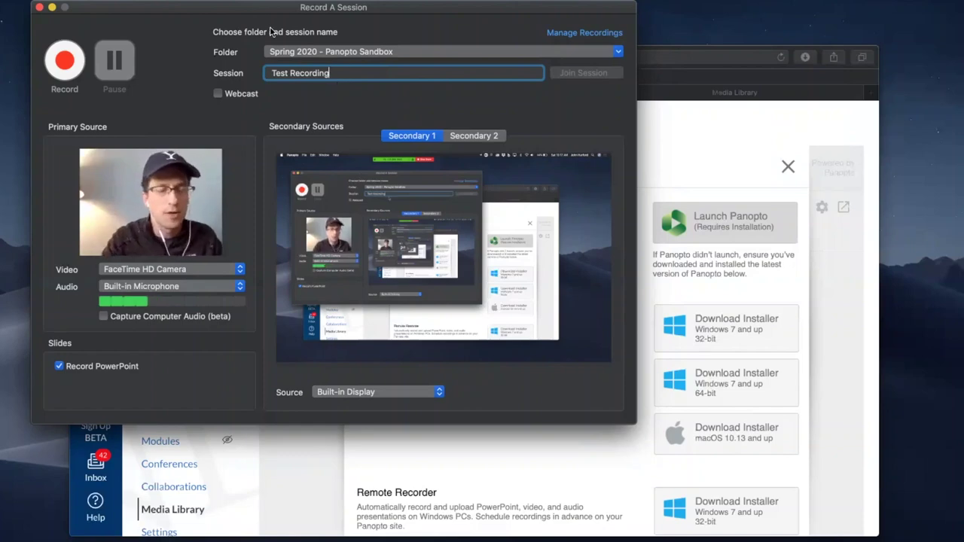
left_click_drag(309, 15, 543, 50)
left_click_drag(398, 9, 394, 2)
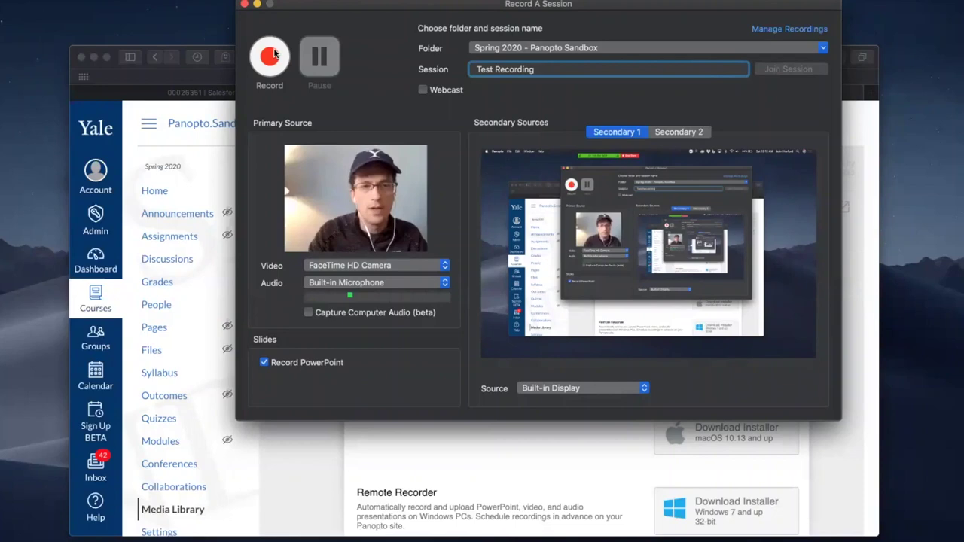
- Begin recording 'Test Recording' and minimize the recorder window
left_click(271, 56)
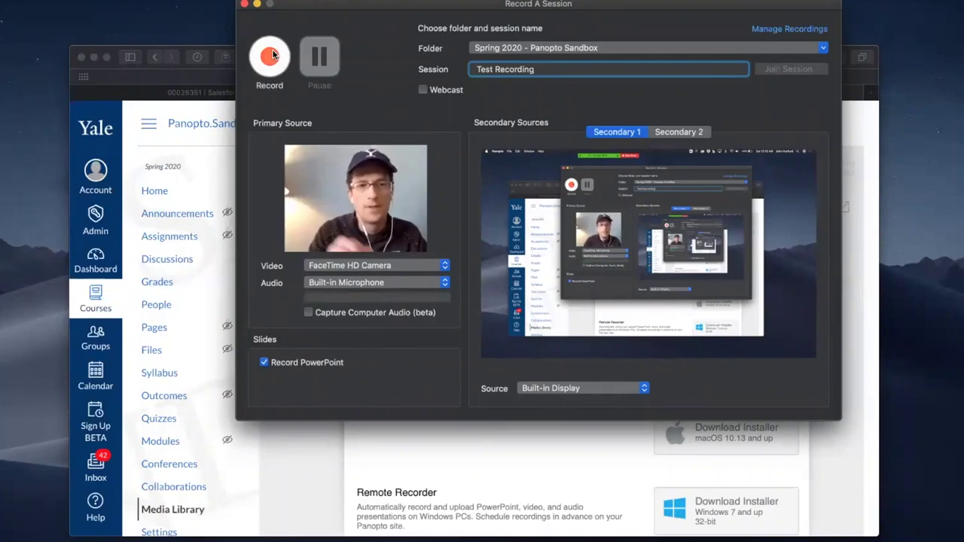
left_click(256, 6)
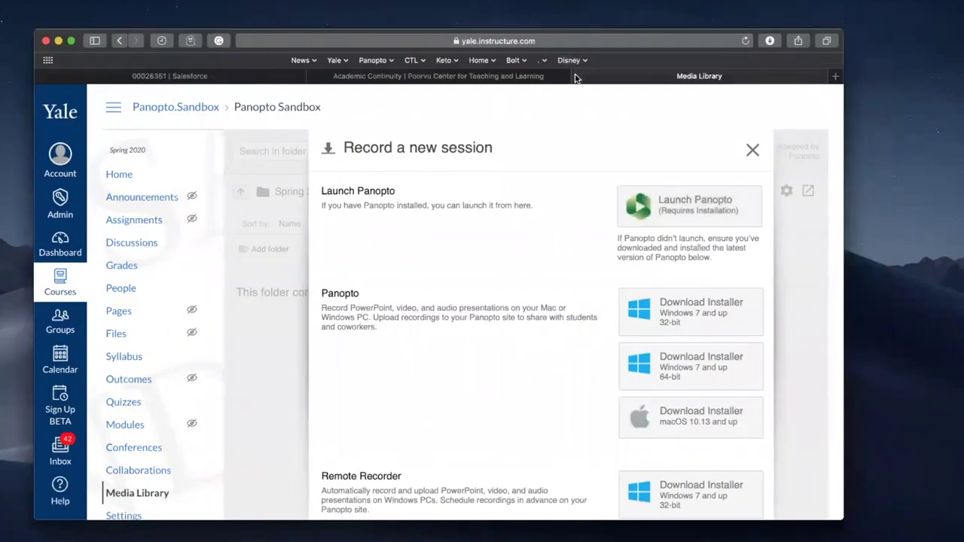
- Close the Media Library page and navigate back to the Poorvu Center home page while recording
left_click(577, 76)
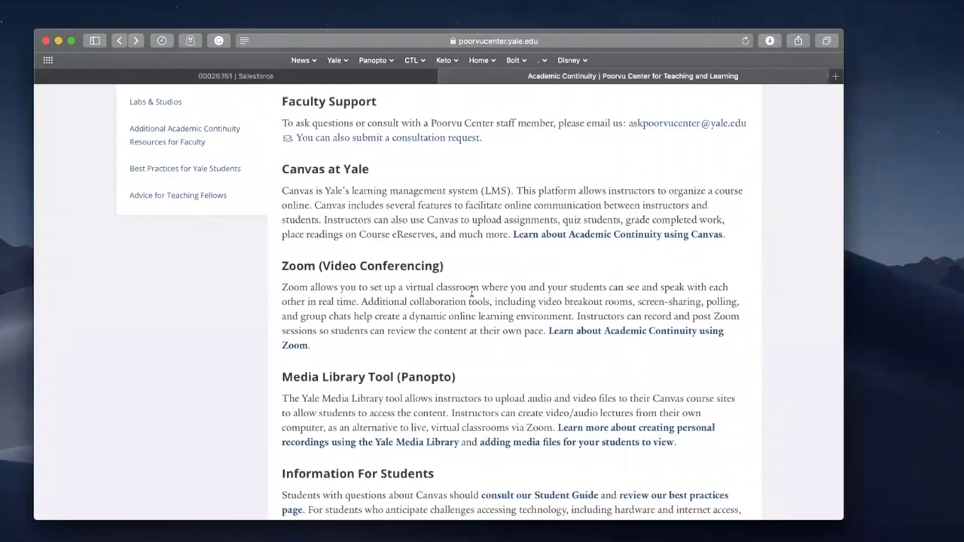
scroll(472, 291, "up", 5)
scroll(472, 305, "up", 5)
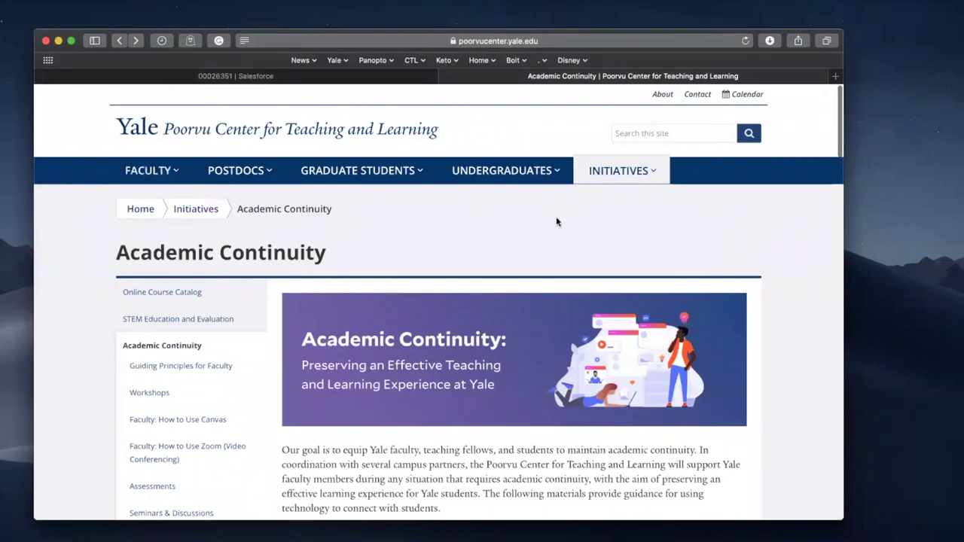
scroll(556, 221, "down", 5)
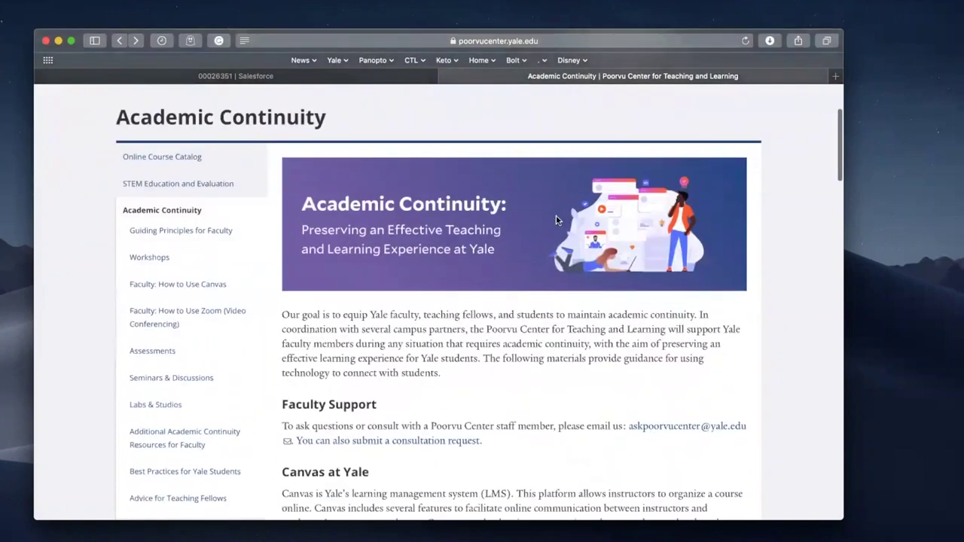
scroll(256, 117, "up", 5)
left_click(256, 117)
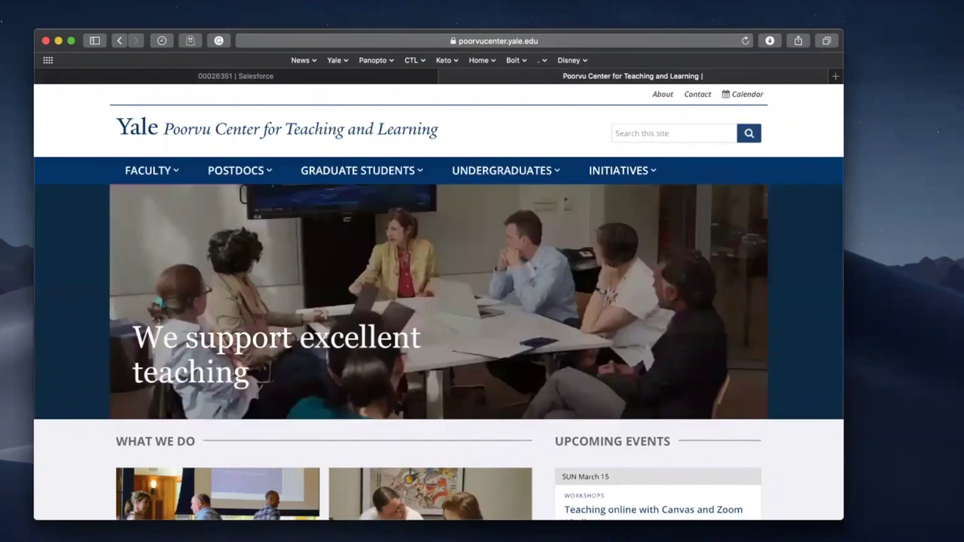
key("super+Tab")
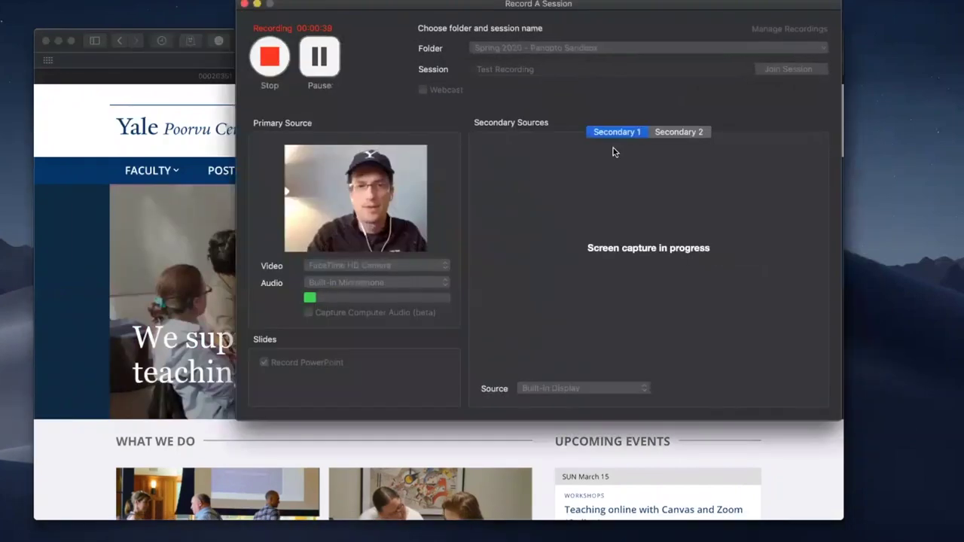
- Stop the recording at 00:00:42 and append ' 2' to make the session 'Test Recording 2'
left_click_drag(603, 4, 537, 25)
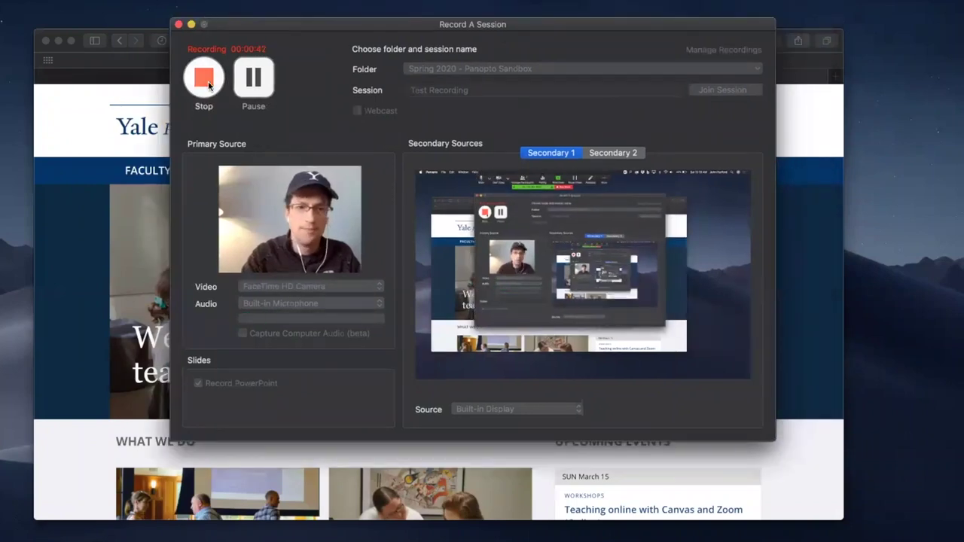
left_click(205, 78)
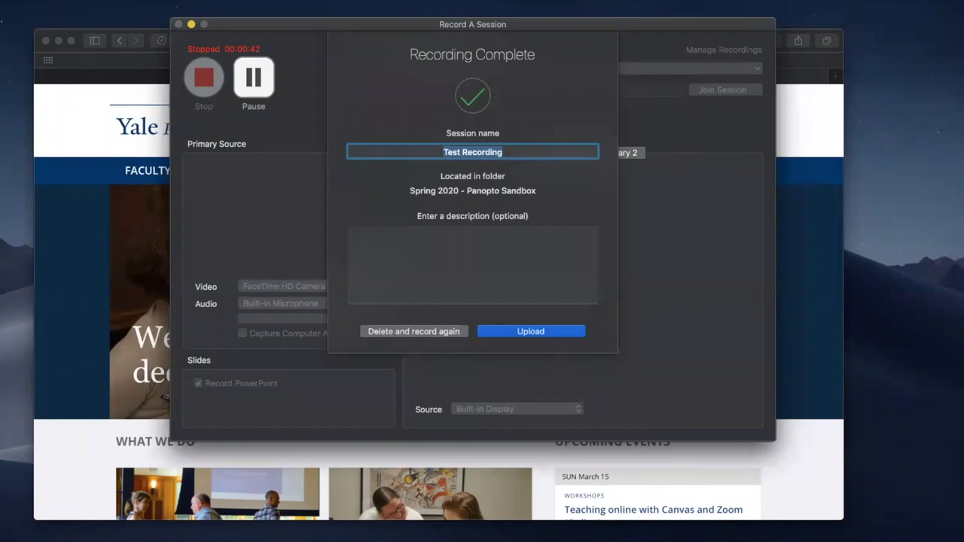
left_click(527, 150)
type("2")
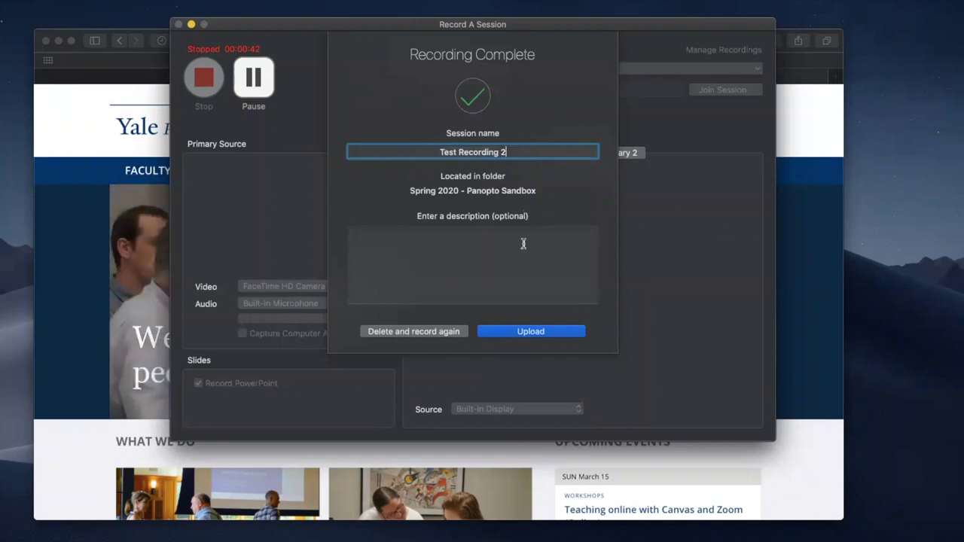
- Upload 'Test Recording 2' for processing and close the Manage Recordings window
left_click(539, 332)
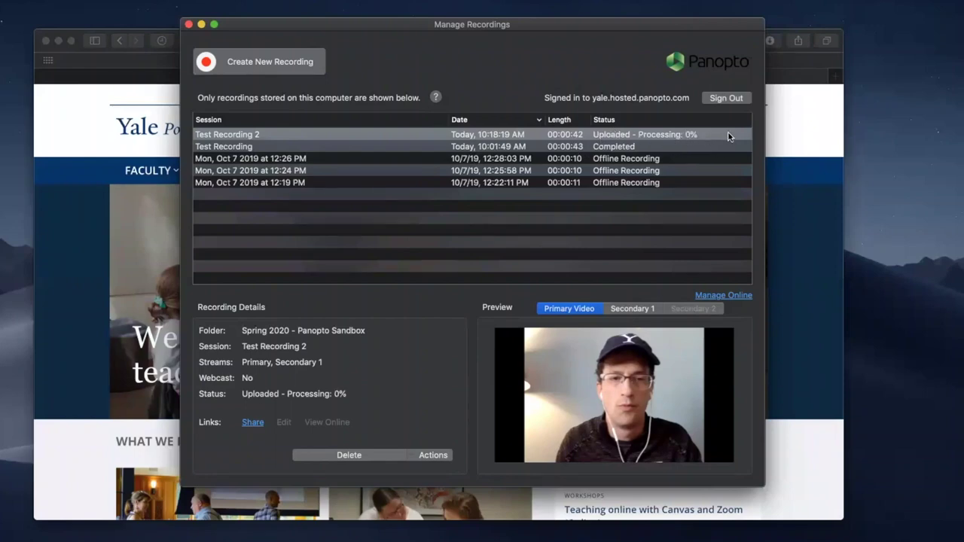
left_click(188, 26)
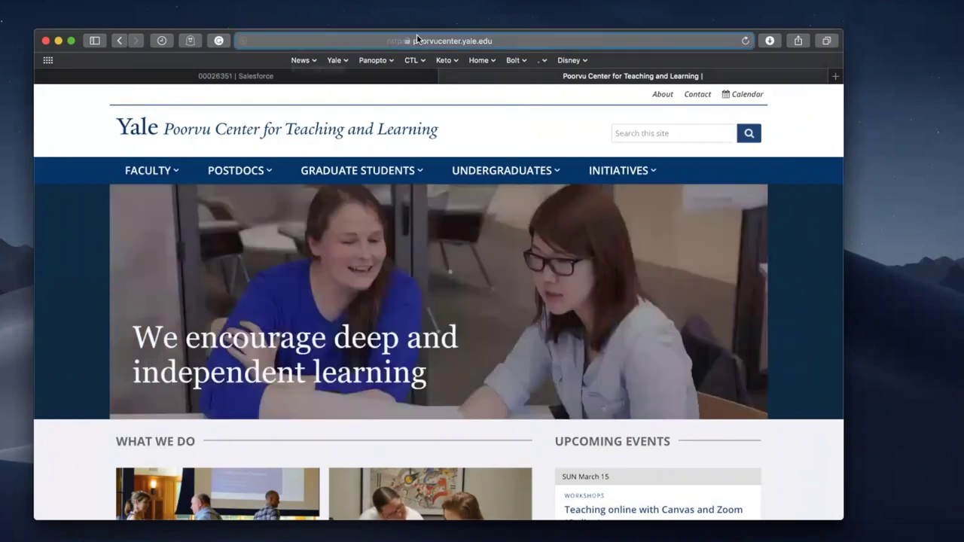
- Go to the Canvas site and log in with university credentials
left_click(416, 40)
type("canvas")
key("Return")
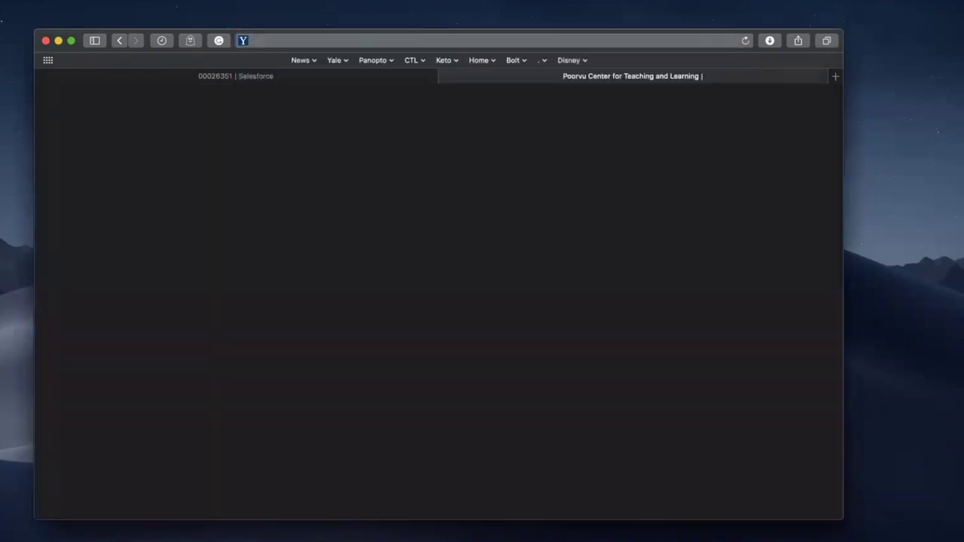
left_click(203, 241)
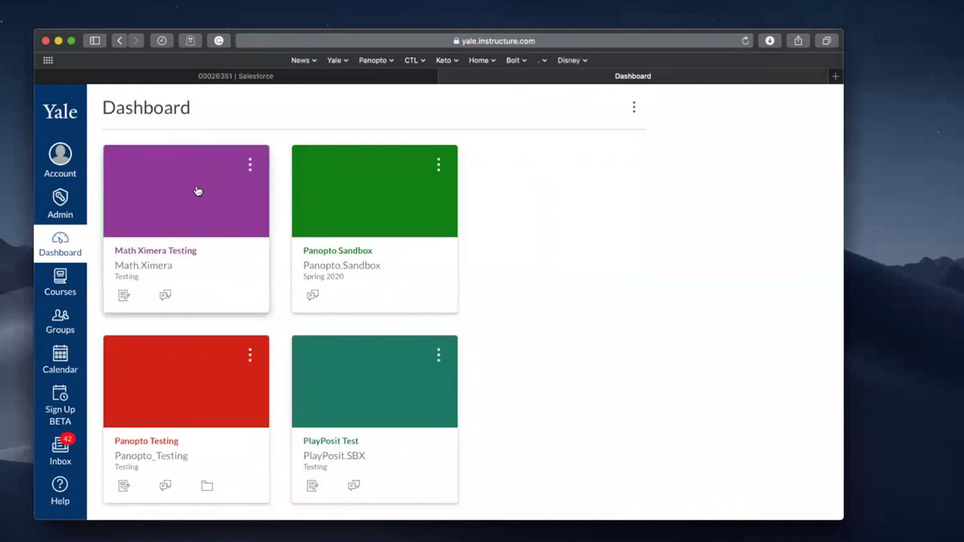
- Open the Panopto Sandbox course and go to its Media Library
left_click(344, 209)
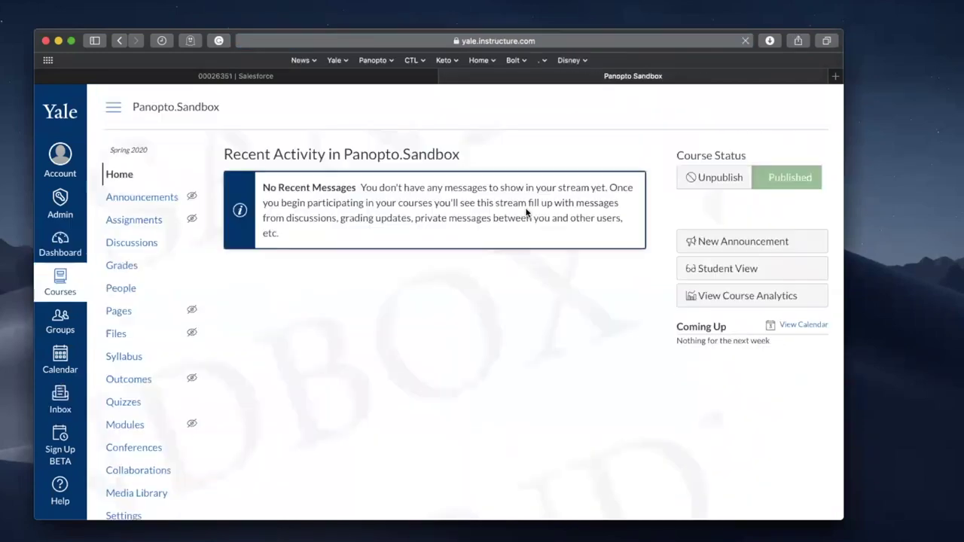
scroll(475, 211, "down", 1)
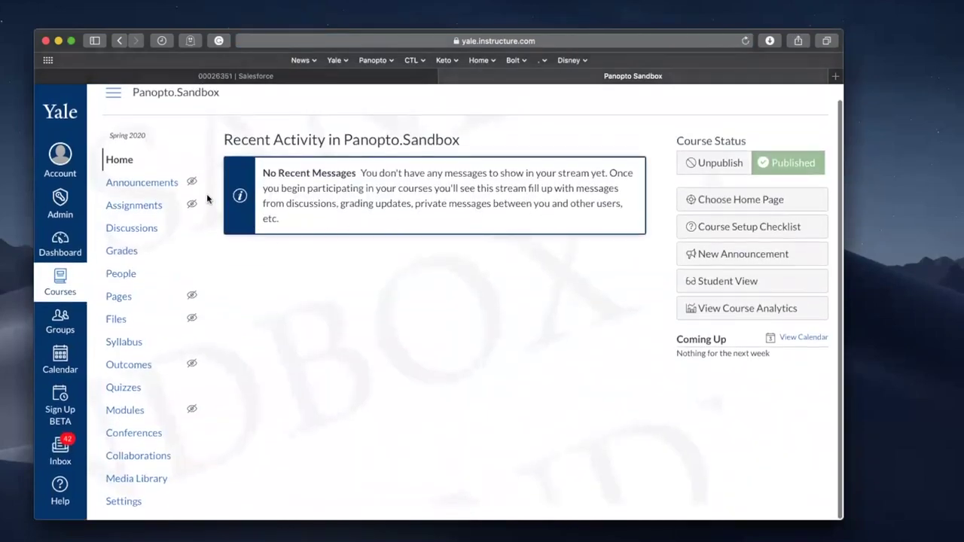
left_click(145, 481)
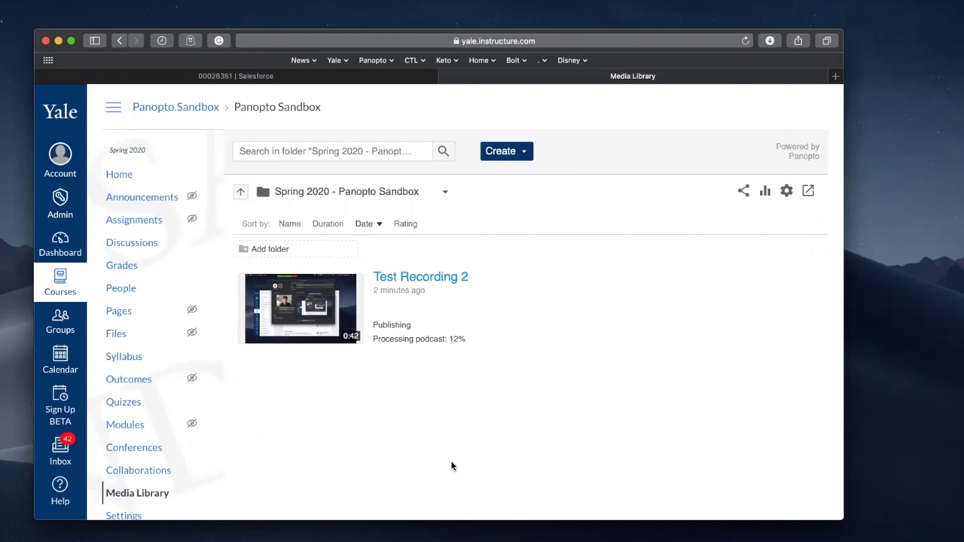
- Wait for Test Recording 2's podcast processing to reach 100%, then open its settings overview
mouse_move(380, 284)
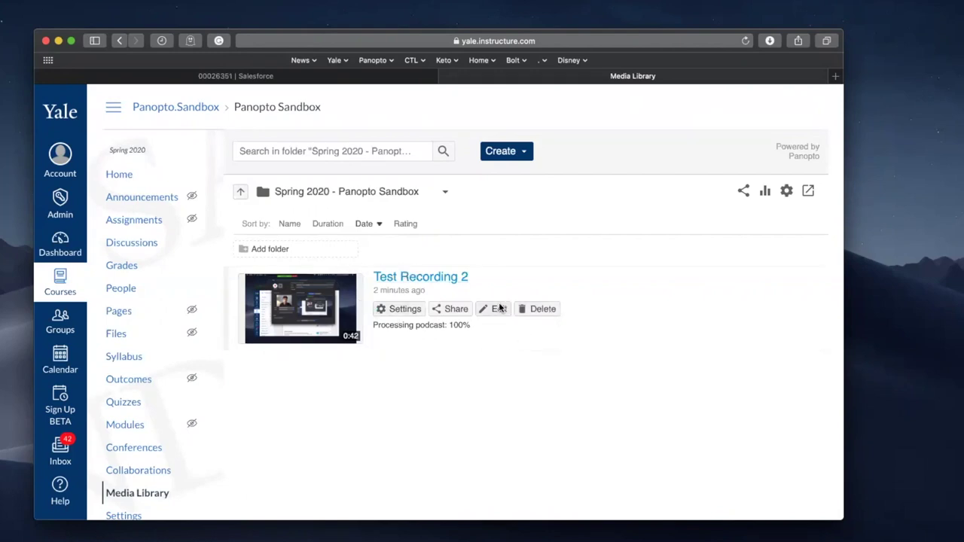
left_click(393, 311)
scroll(679, 316, "down", 5)
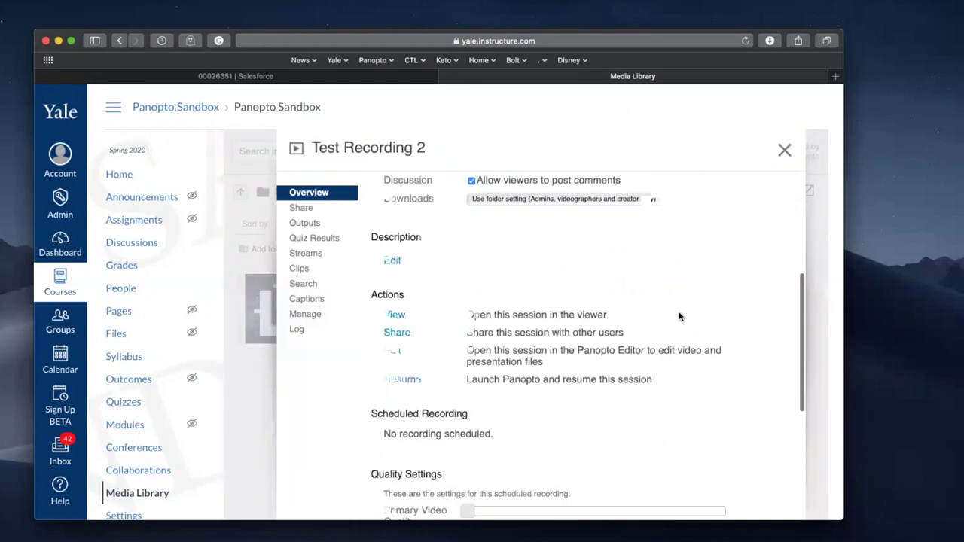
scroll(679, 317, "down", 5)
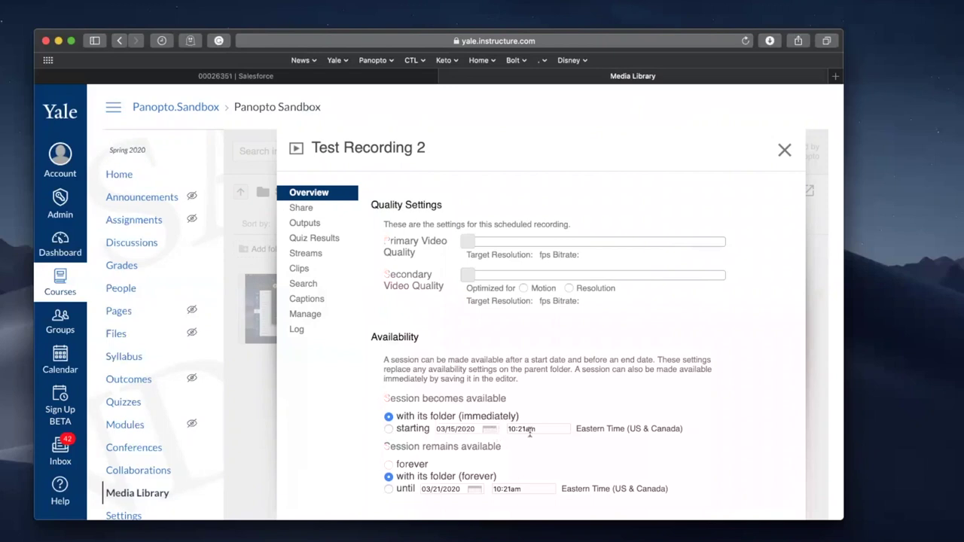
scroll(529, 433, "up", 10)
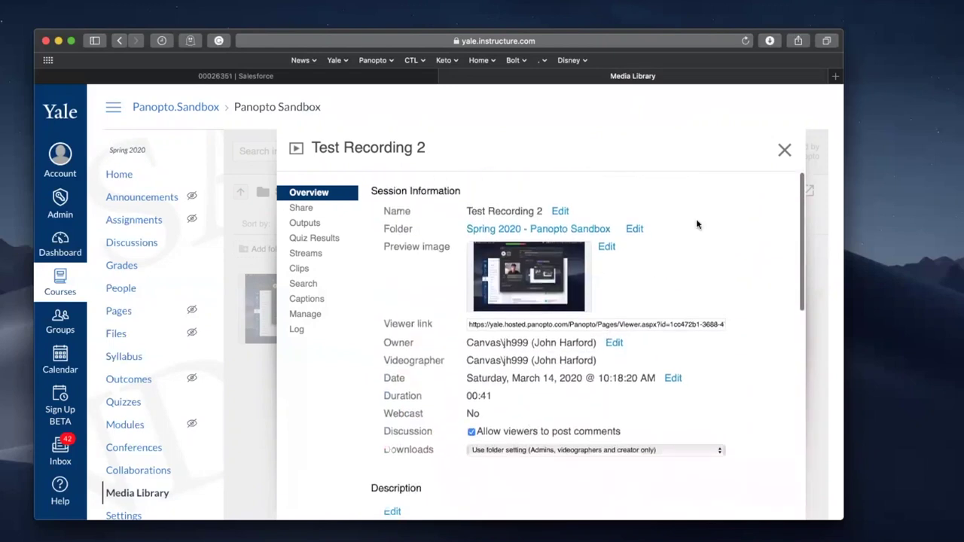
left_click(784, 149)
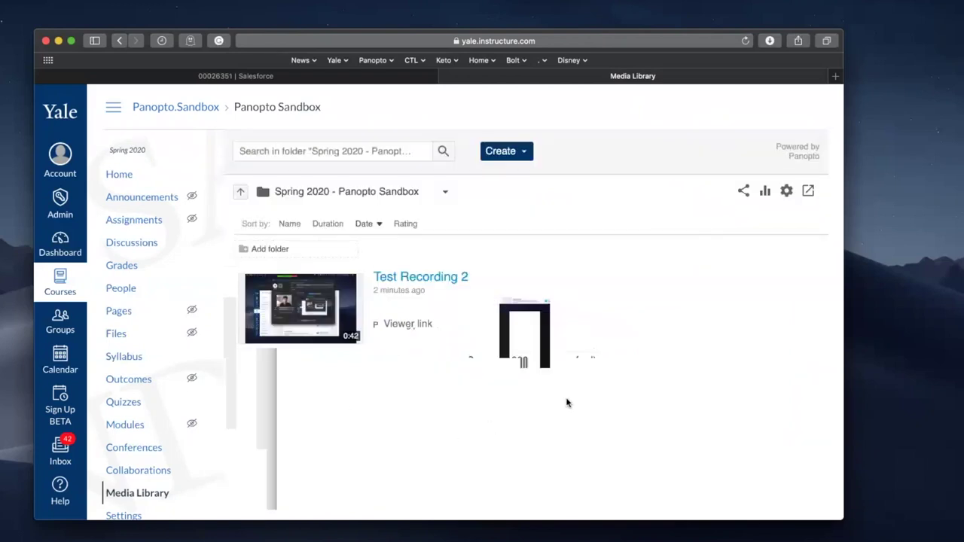
mouse_move(493, 261)
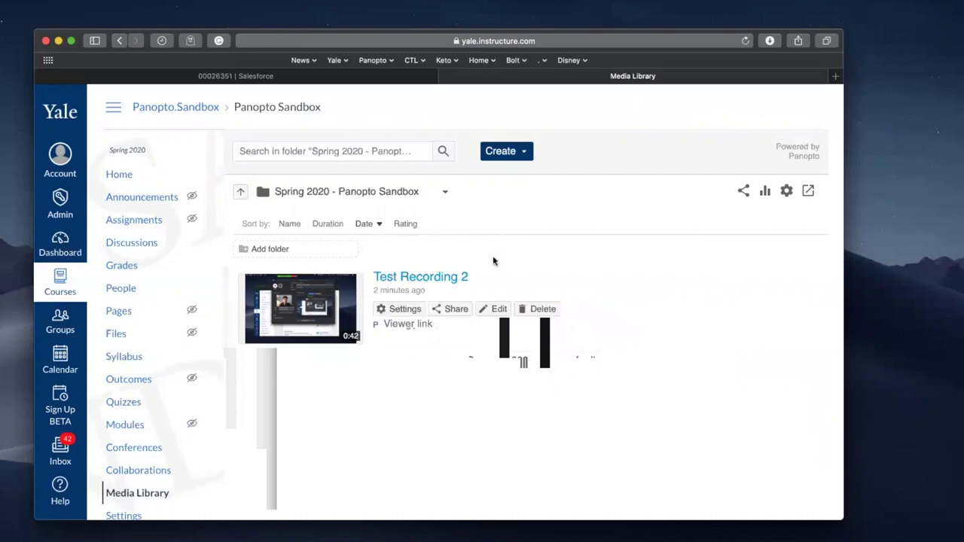
- Play Test Recording 2 briefly, pause at 0:03, and swap the webcam and screen streams, then back
left_click(424, 279)
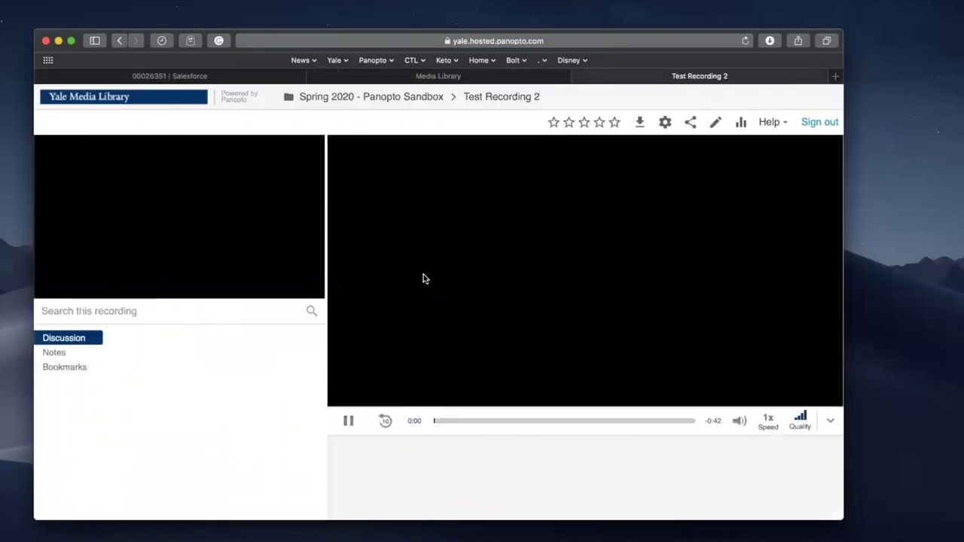
left_click(349, 397)
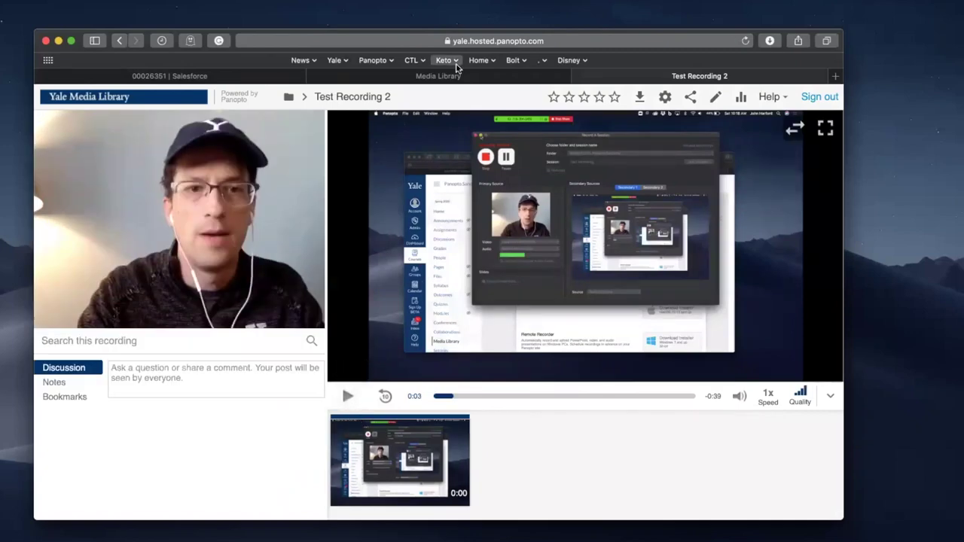
left_click_drag(794, 59, 818, 58)
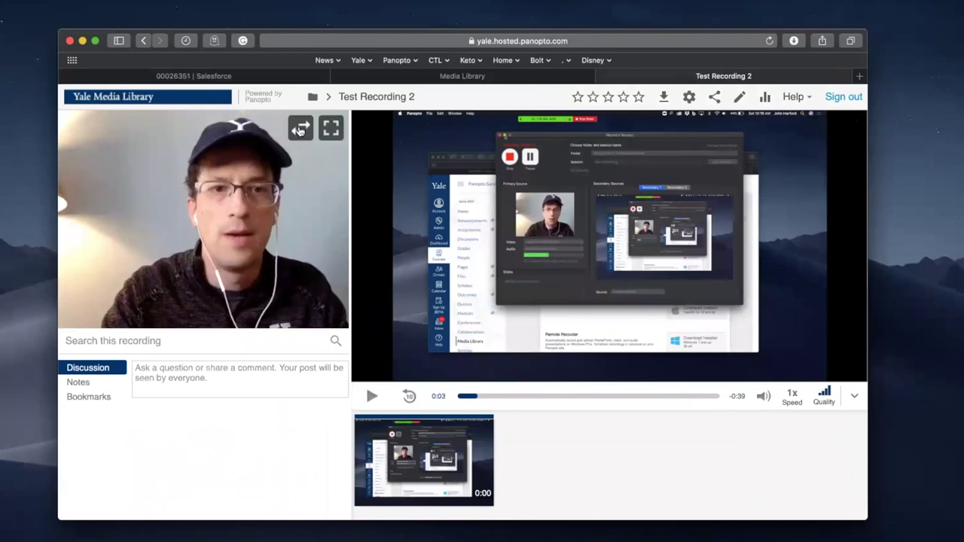
left_click(299, 128)
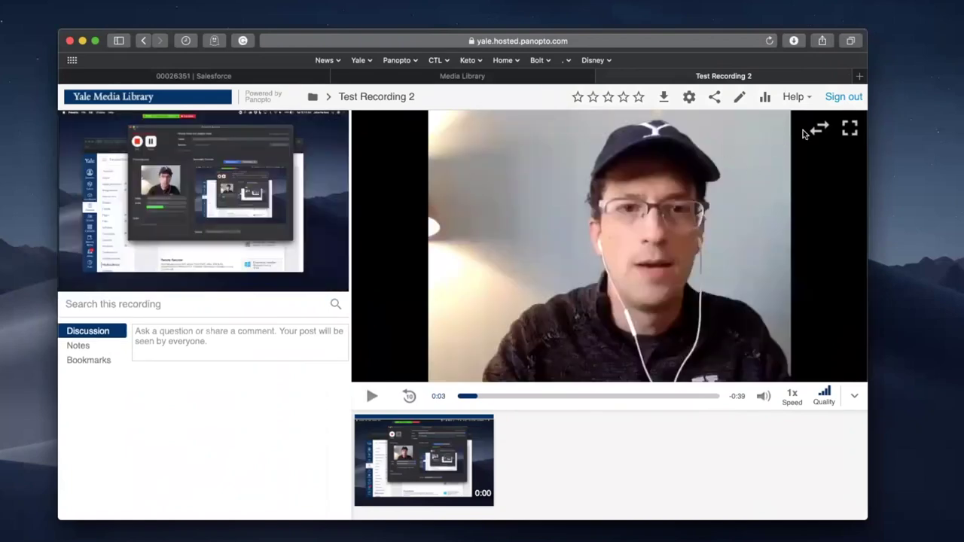
left_click(819, 129)
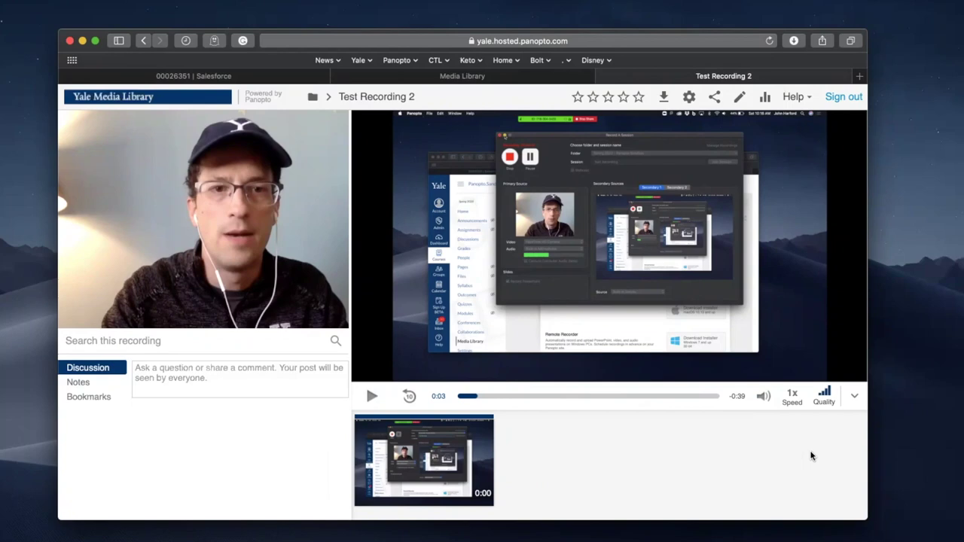
- Close the Test Recording 2 viewer tab with Cmd+W
key("super+w")
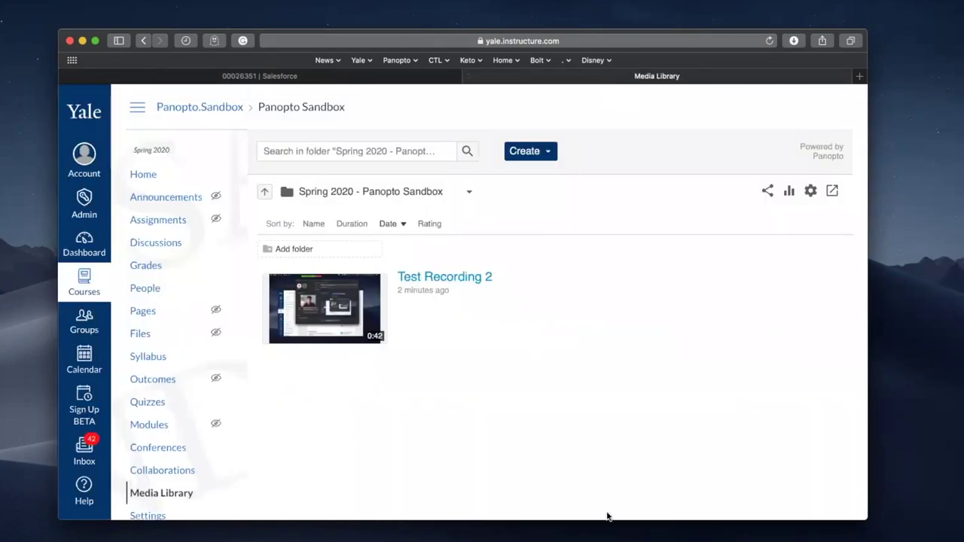